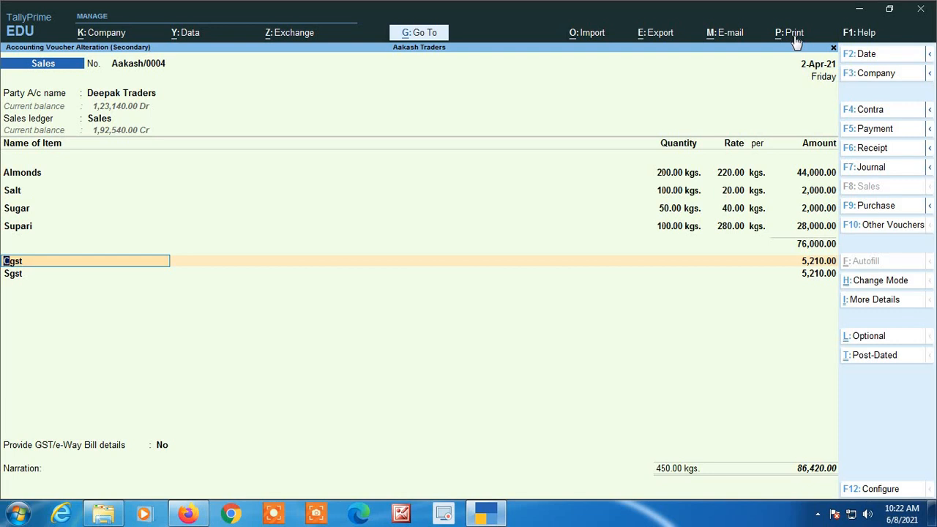
Step: Open the print preview of the current sales voucher and zoom in on the tax invoice
click(794, 35)
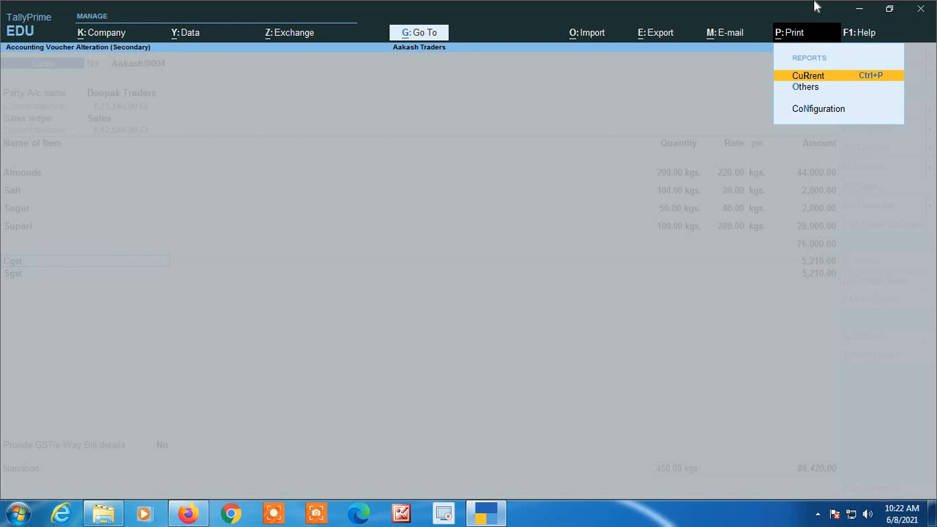
key(Return)
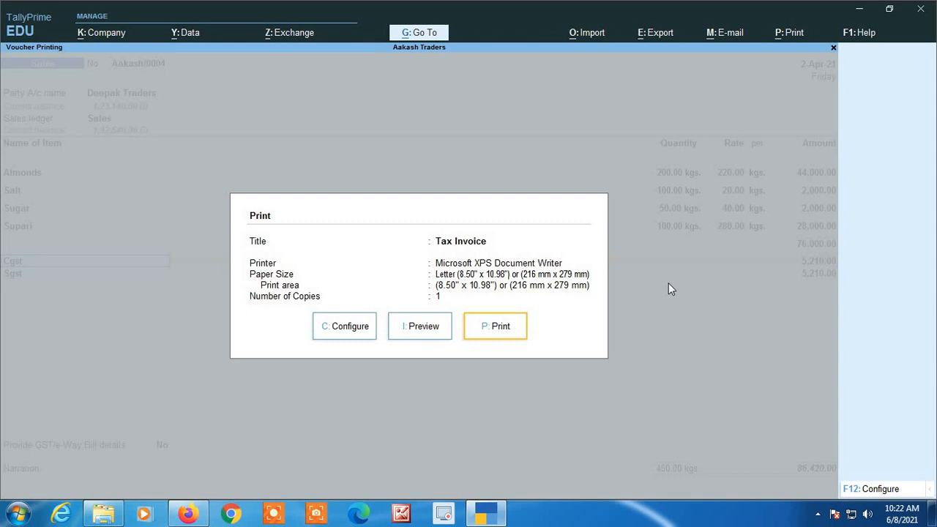
key(Left)
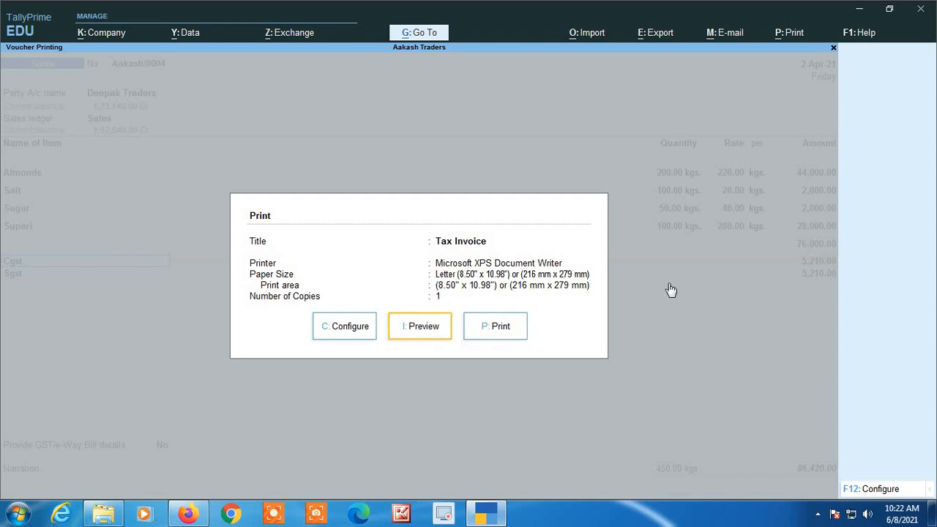
key(Return)
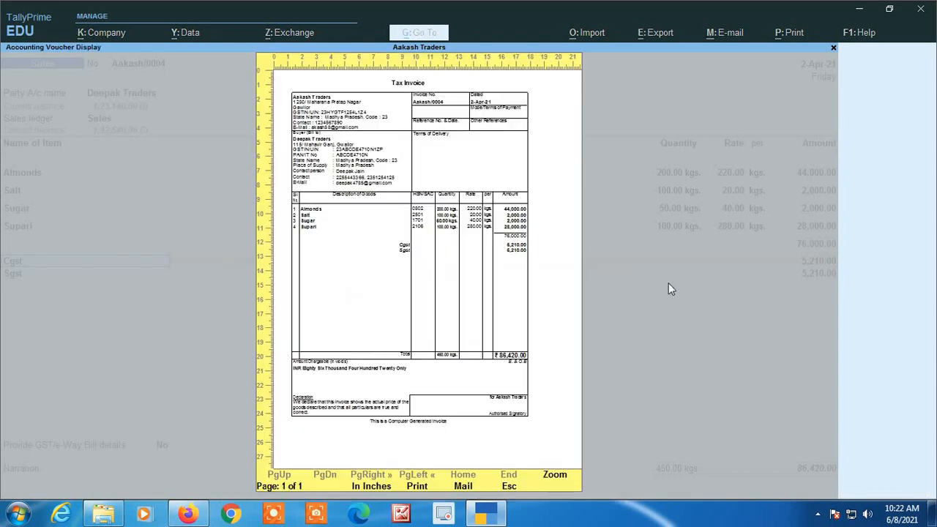
key(alt+z)
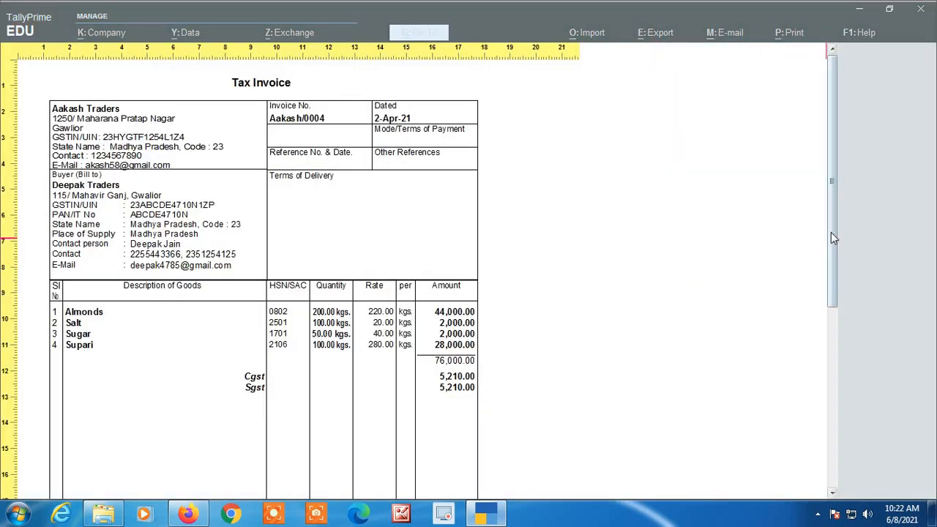
Step: Examine the previewed invoice's seller and buyer details, item table and totals, and close the preview
scroll(833, 232, down, 1)
scroll(835, 237, down, 1)
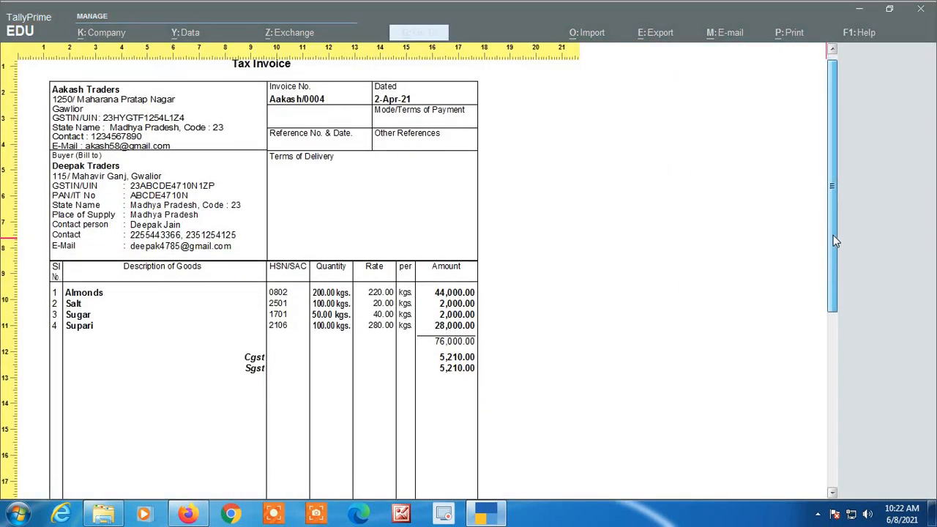
scroll(835, 236, up, 1)
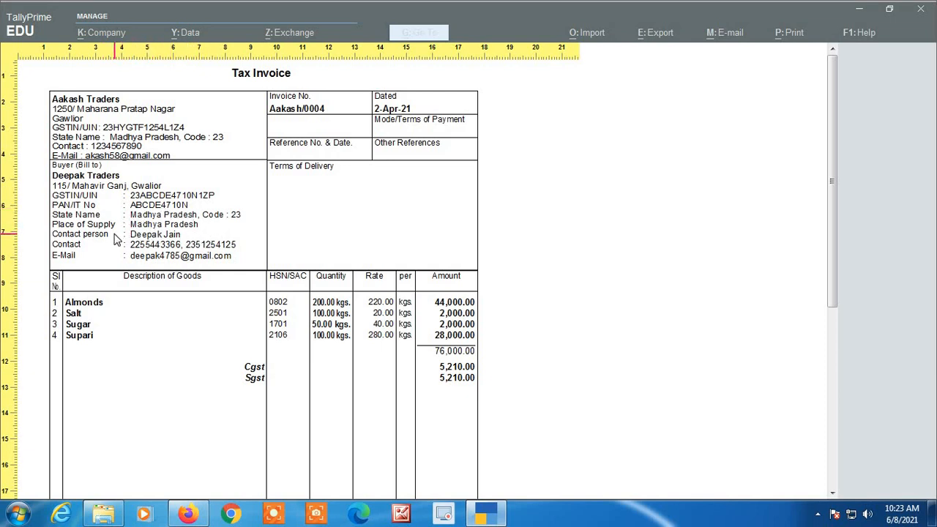
scroll(117, 245, down, 1)
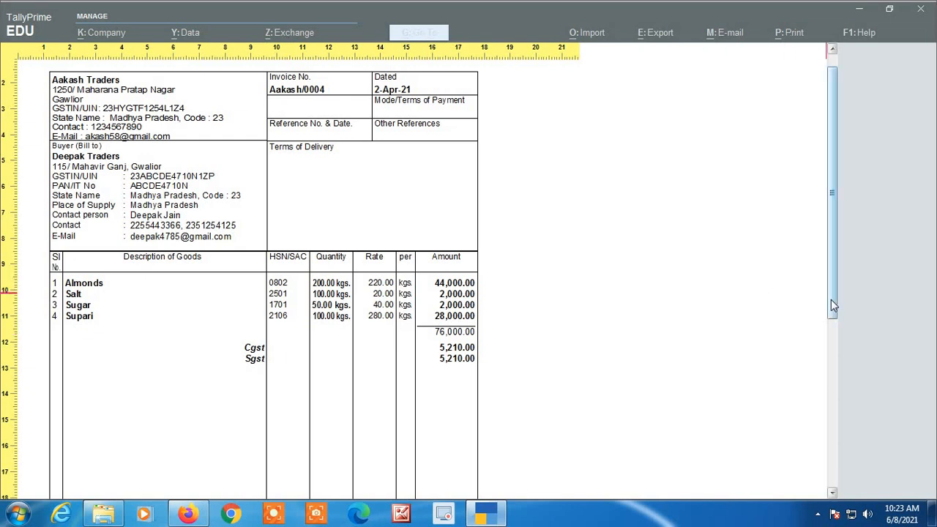
drag(839, 313, 838, 291)
scroll(657, 273, down, 3)
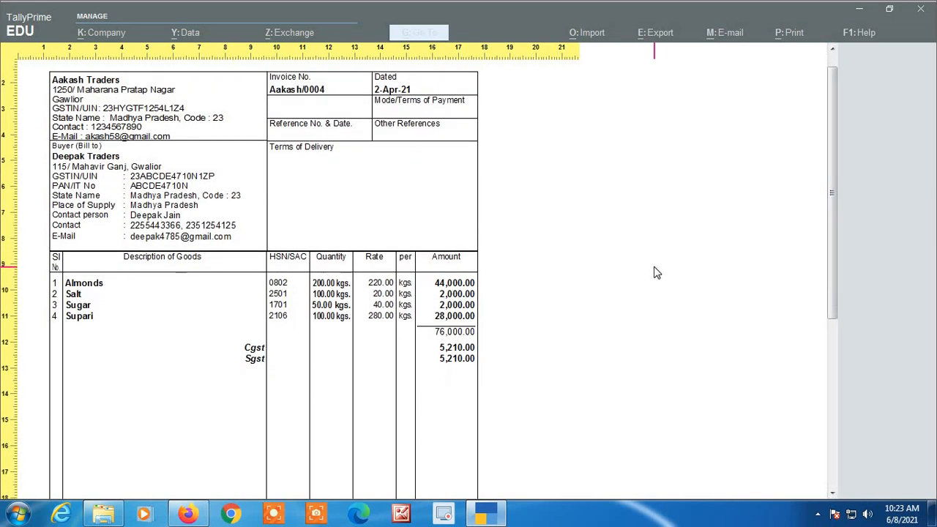
scroll(656, 273, down, 5)
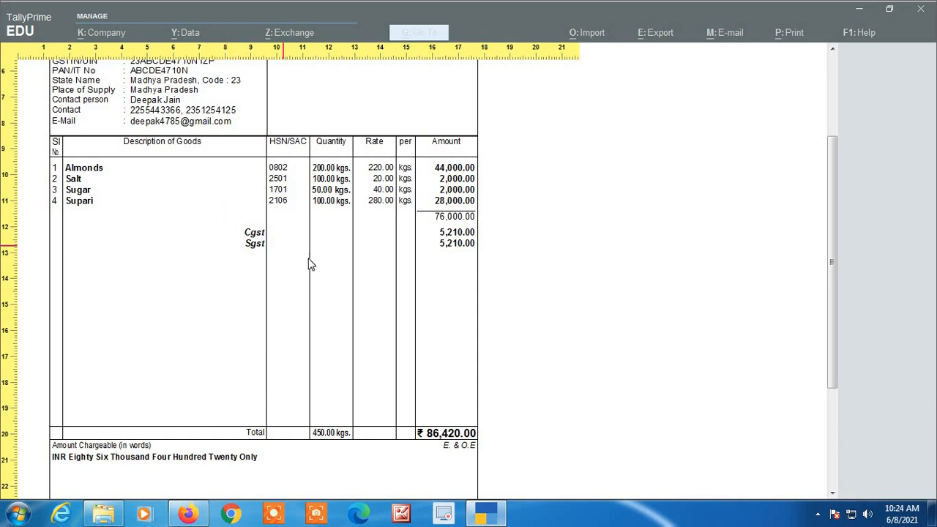
scroll(429, 318, up, 4)
scroll(627, 278, up, 1)
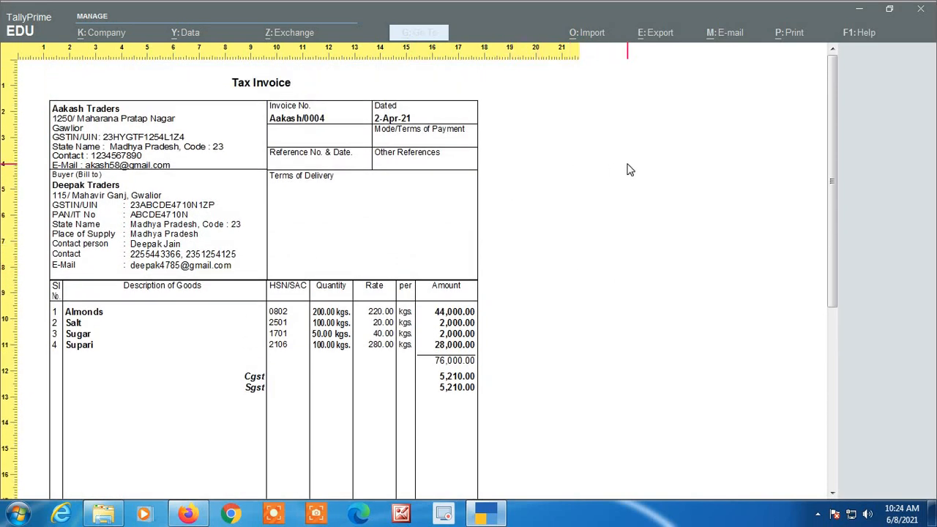
key(Escape)
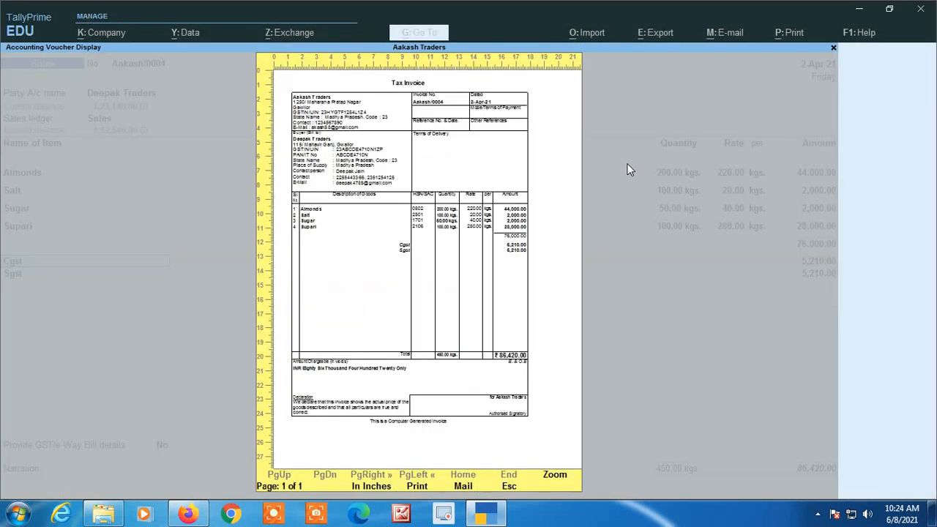
key(Escape)
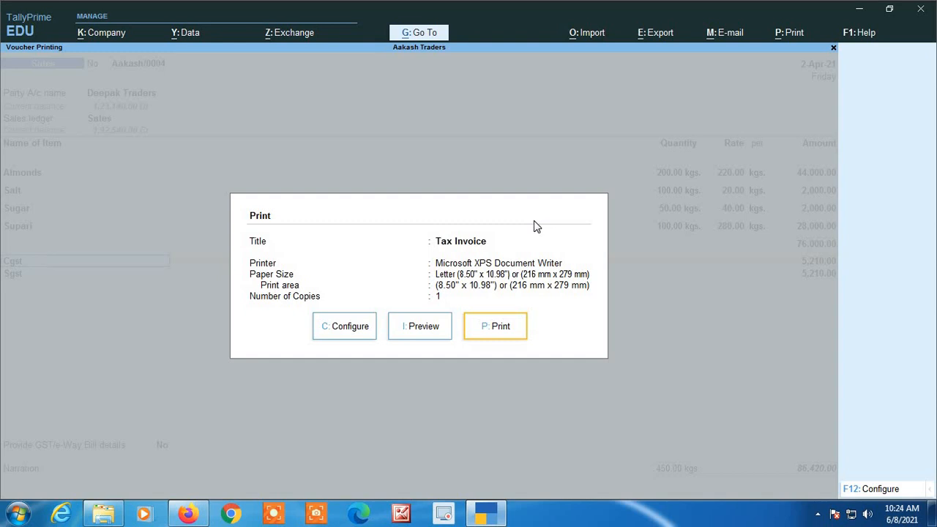
Step: Open the print configuration for the sales invoice
key(Left)
key(Left)
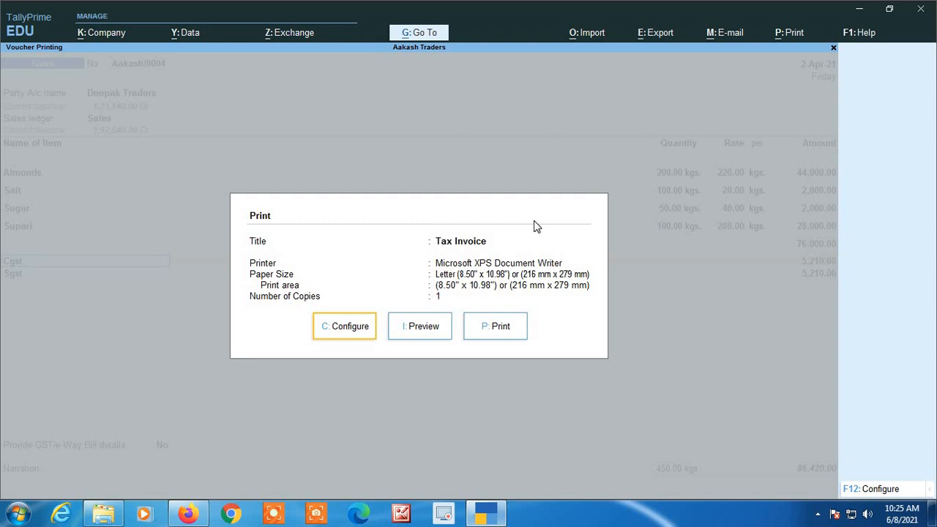
key(c)
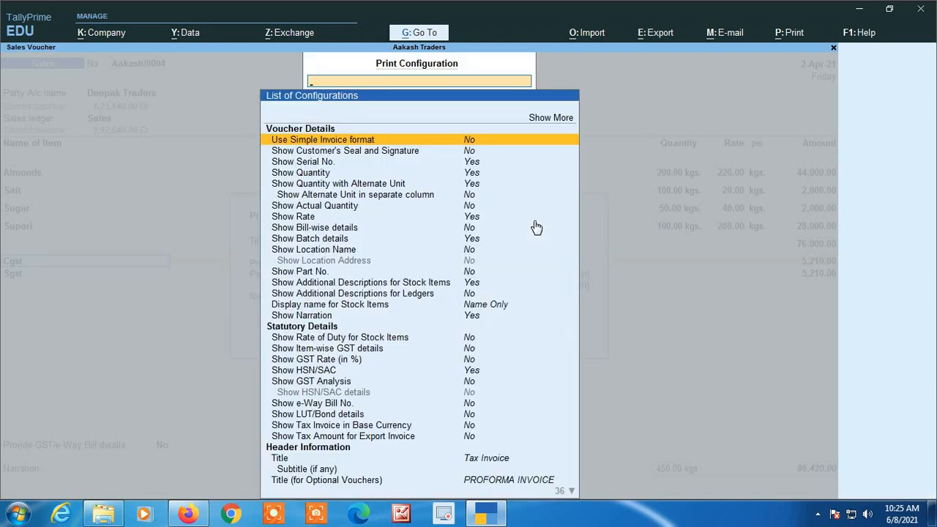
Step: Look through the Voucher Details and Statutory Details options in the print configuration
key(Down)
key(Down)
key(Down)
key(Down)
key(Down)
key(Down)
key(Down)
key(Down)
key(Down)
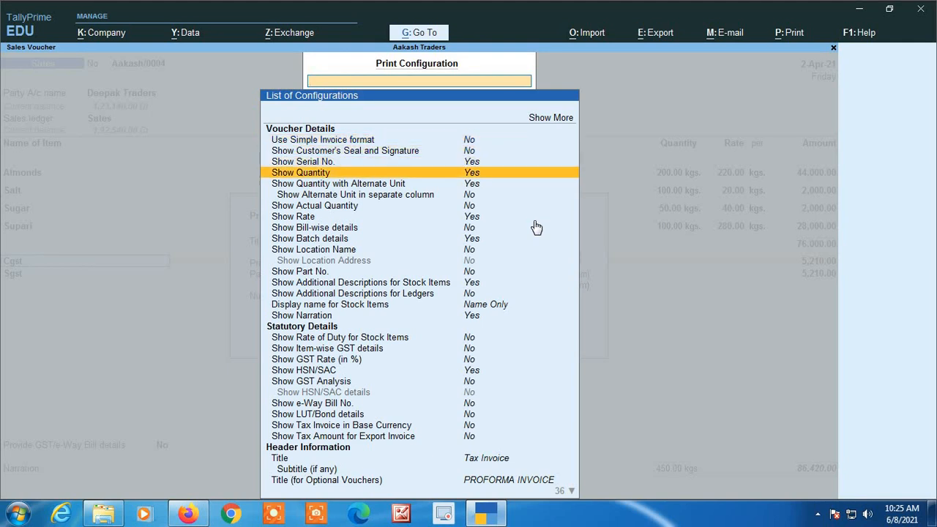
key(Down)
key(Down)
key(Down)
key(Down)
key(Down)
key(Down)
key(Down)
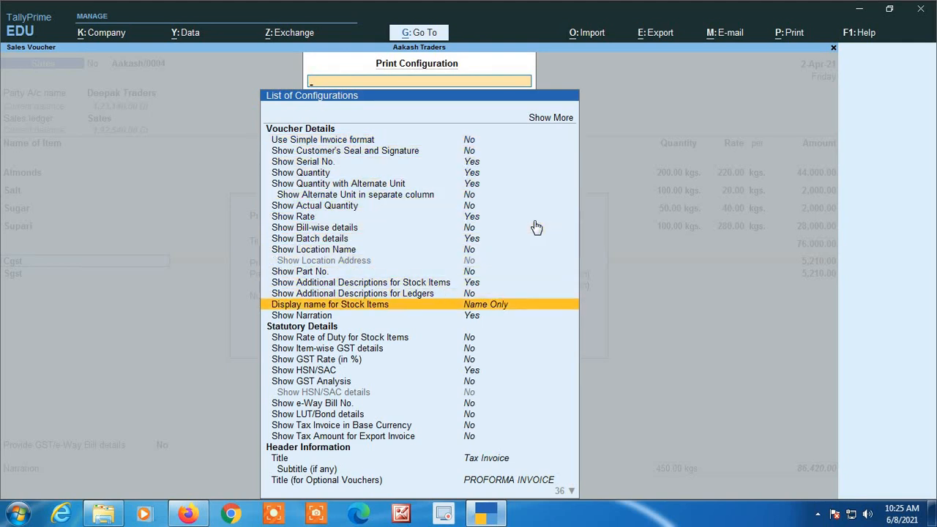
key(Return)
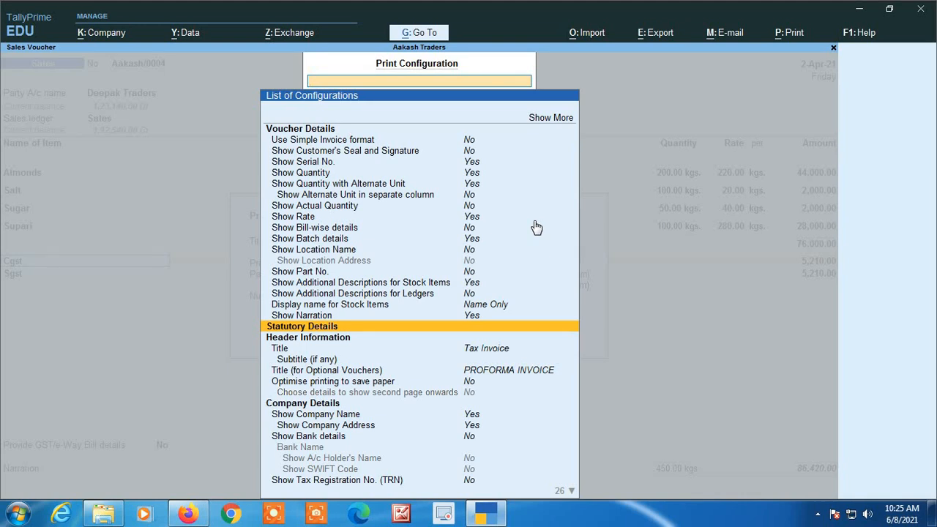
key(Return)
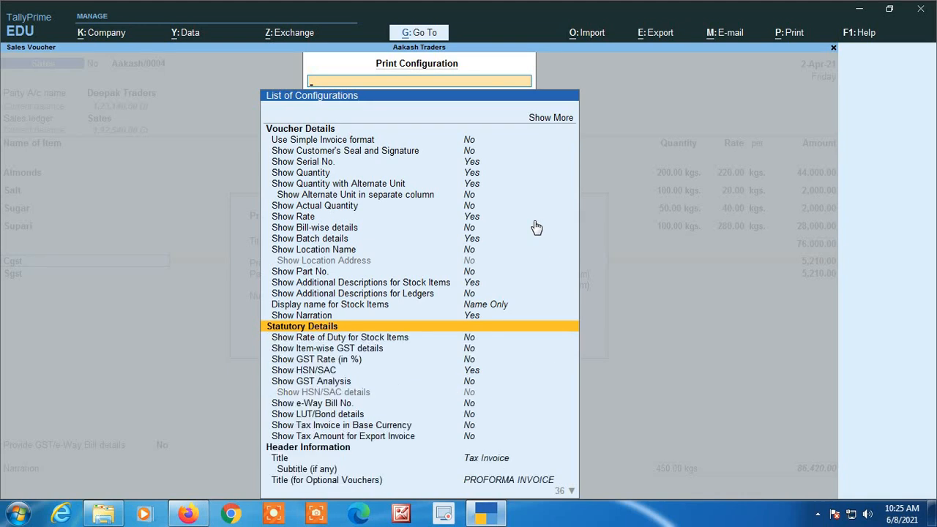
key(Down)
key(Down)
key(Down)
key(Down)
key(Down)
key(Down)
key(Down)
key(Down)
key(Down)
key(Down)
key(Down)
key(Down)
key(Down)
key(Down)
key(Down)
key(Down)
key(Down)
key(Down)
key(Down)
key(Down)
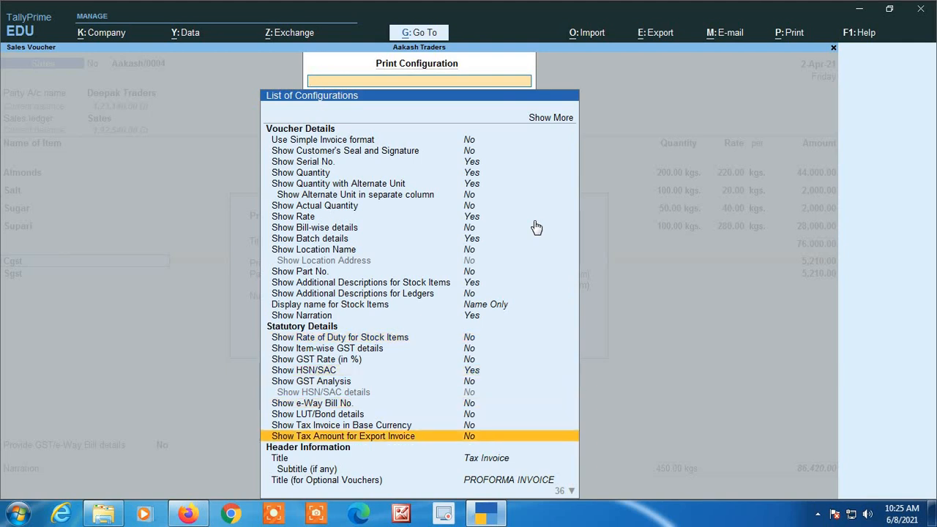
key(Up)
key(Up)
key(Up)
key(Up)
key(Up)
key(Up)
key(Up)
key(Up)
key(Up)
key(Up)
key(Up)
key(Up)
key(Up)
key(Up)
key(Up)
key(Up)
key(Up)
key(Up)
key(Up)
key(Up)
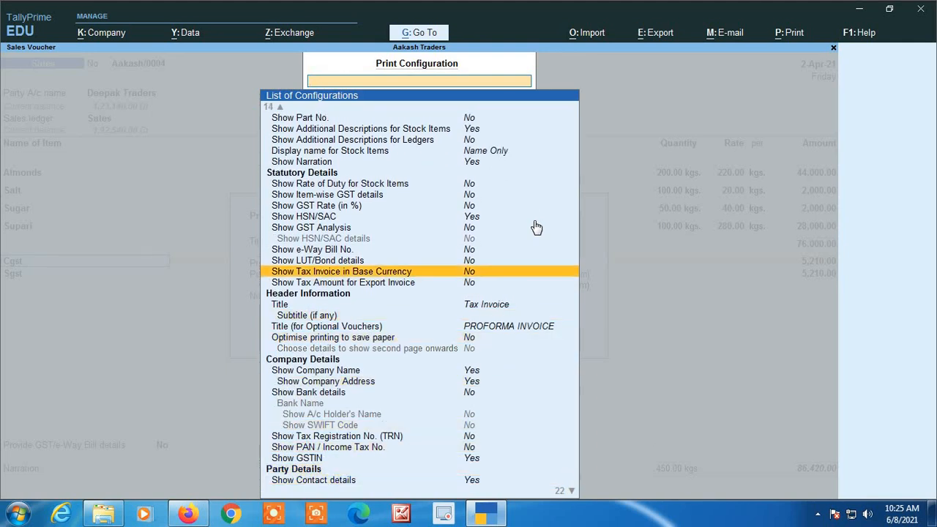
key(Up)
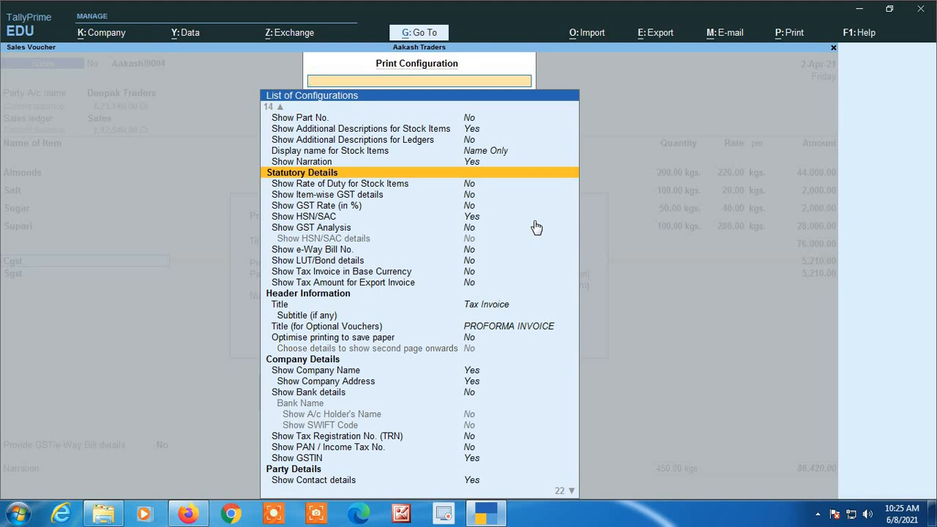
Step: Set Show GST Rate (in %) to Yes under Statutory Details
key(Down)
key(Down)
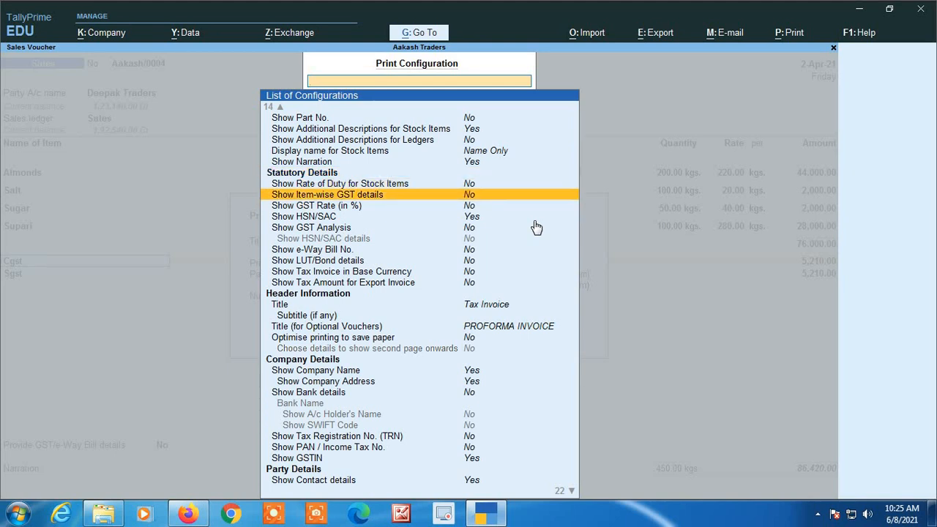
key(Down)
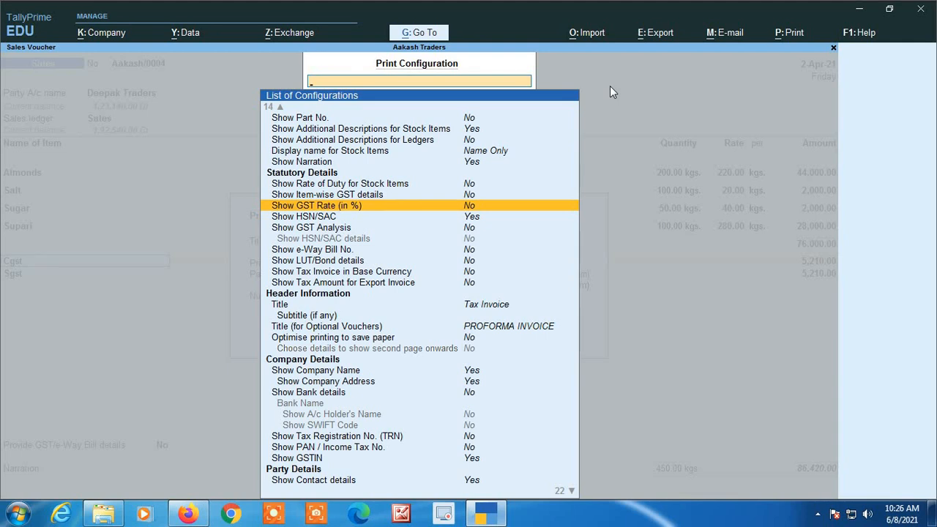
key(Return)
Step: Review the remaining header, company and party options, and return to the Show GST Rate (in %) setting
key(Down)
key(Down)
key(Down)
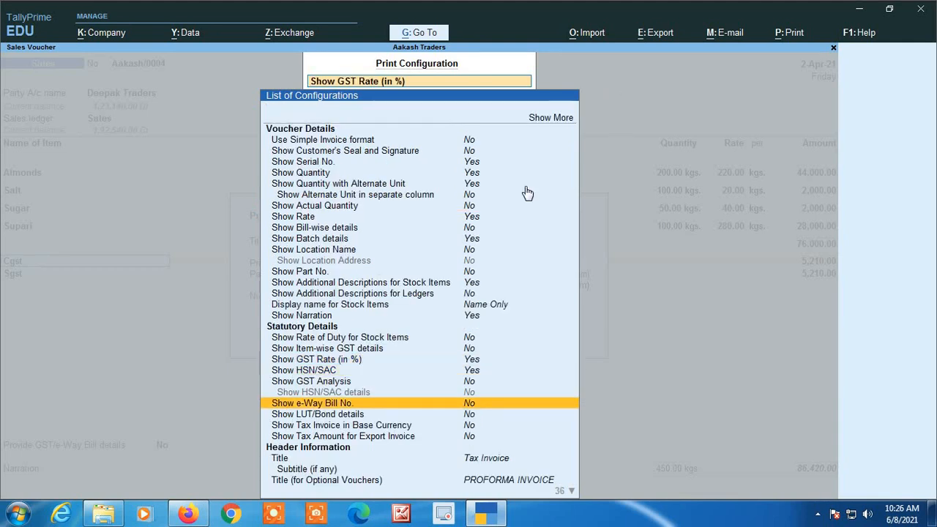
key(Down)
key(Down)
key(Down)
key(Down)
key(Down)
key(Down)
key(Down)
key(Down)
key(Down)
key(Down)
key(Down)
key(Down)
key(Down)
key(Down)
key(Down)
key(Down)
key(Down)
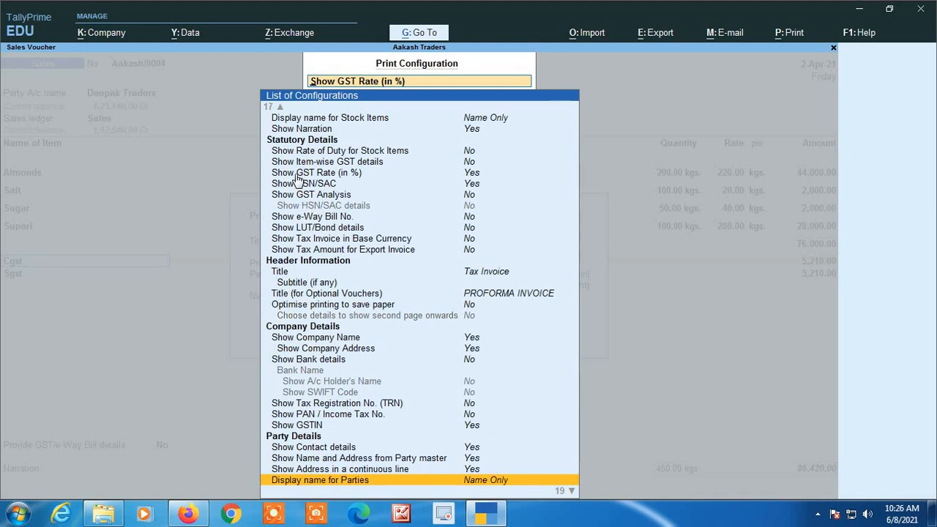
key(Up)
key(Up)
key(Up)
key(Up)
key(Up)
key(Up)
key(Up)
key(Up)
key(Up)
key(Up)
key(Up)
key(Up)
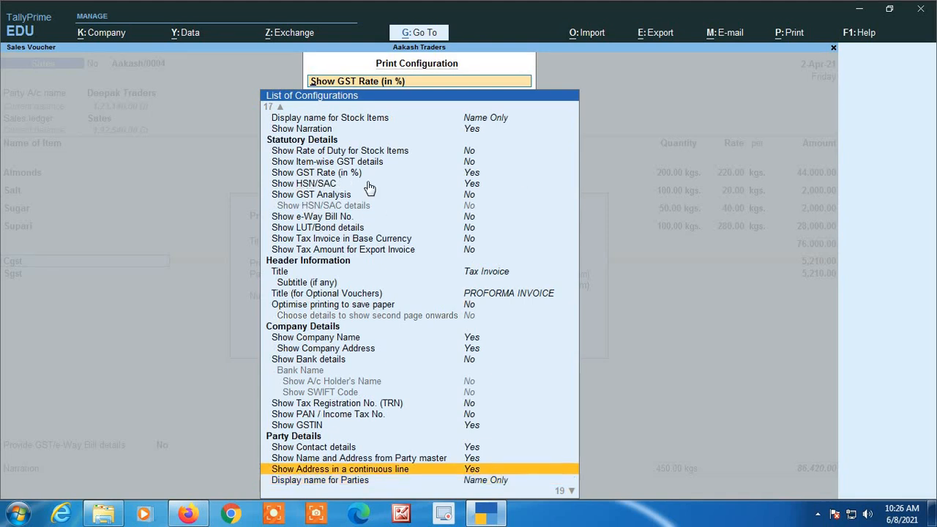
key(Up)
key(Up)
key(Up)
key(Up)
key(Up)
key(Up)
key(Up)
key(Up)
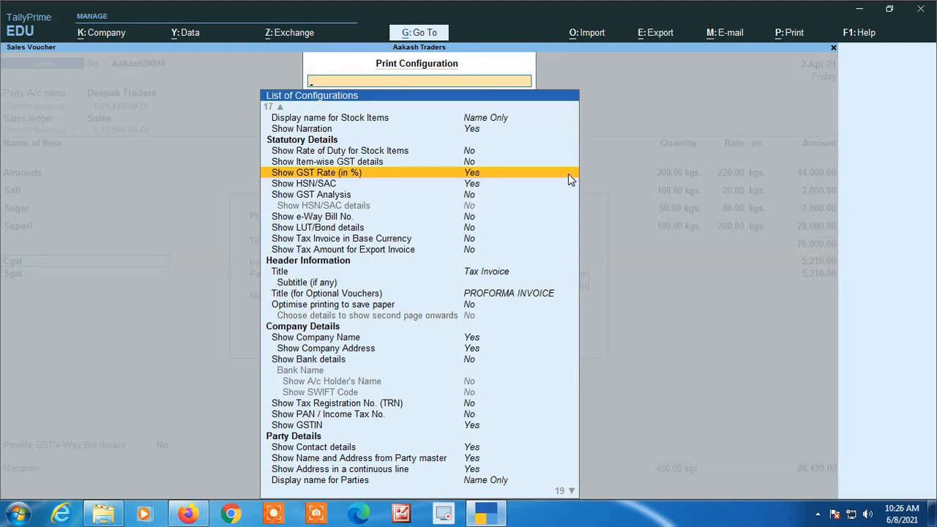
Step: Close the print configuration and preview the tax invoice again, zoomed in
key(Escape)
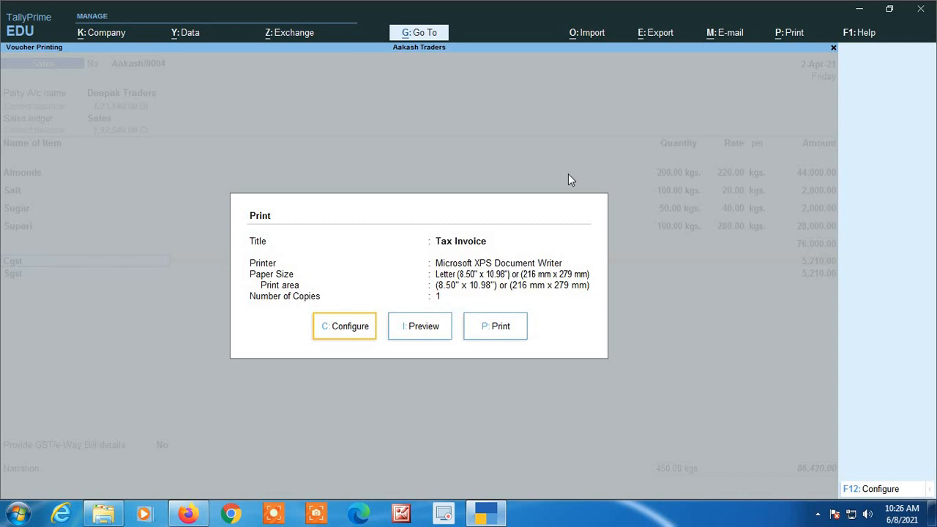
key(Right)
key(Return)
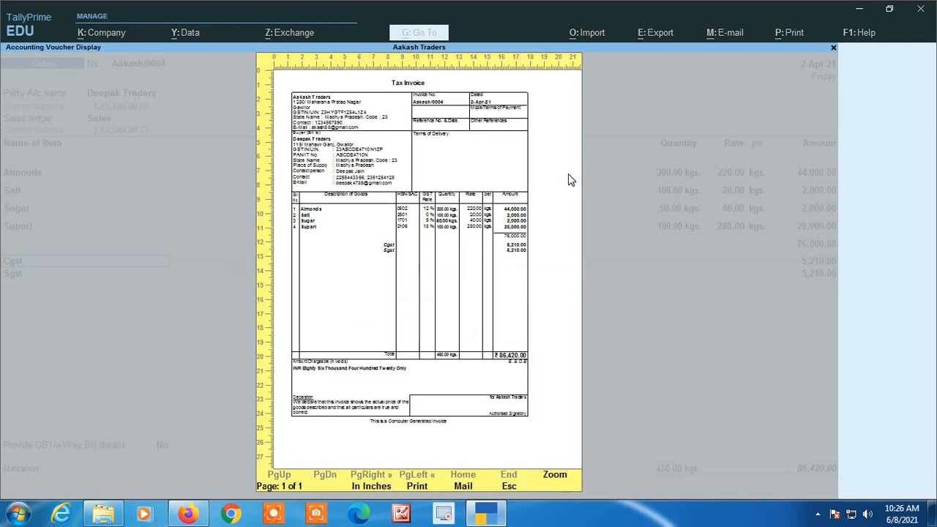
key(Return)
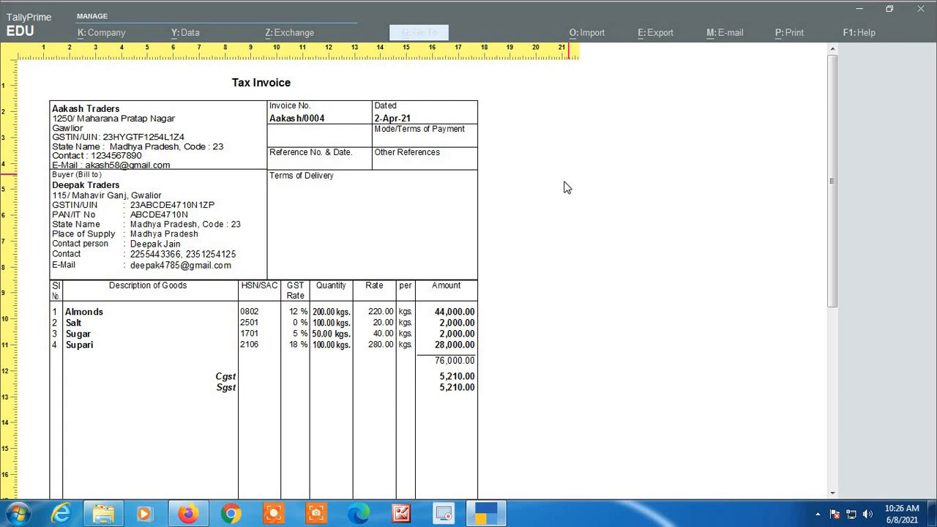
Step: Examine the previewed invoice's GST Rate column, CGST and SGST amounts, totals and party details
scroll(556, 191, down, 2)
scroll(556, 197, down, 2)
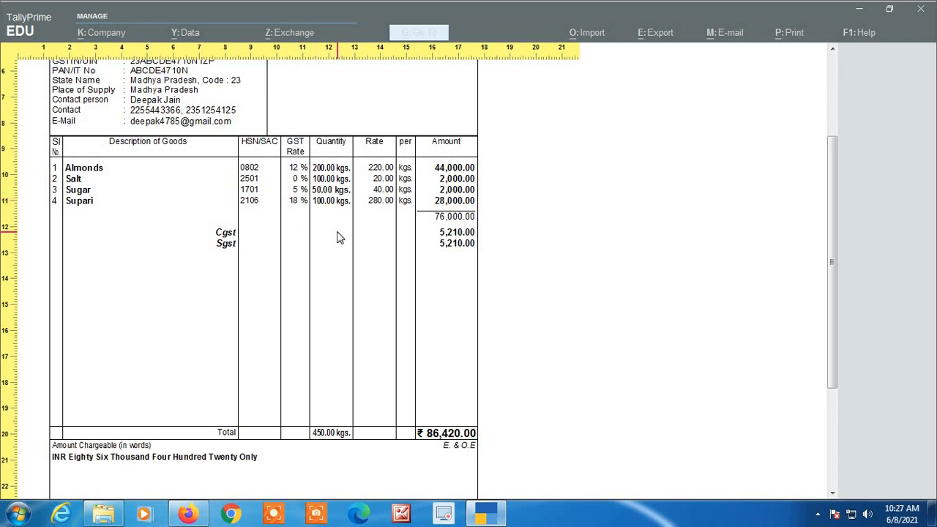
scroll(339, 238, up, 5)
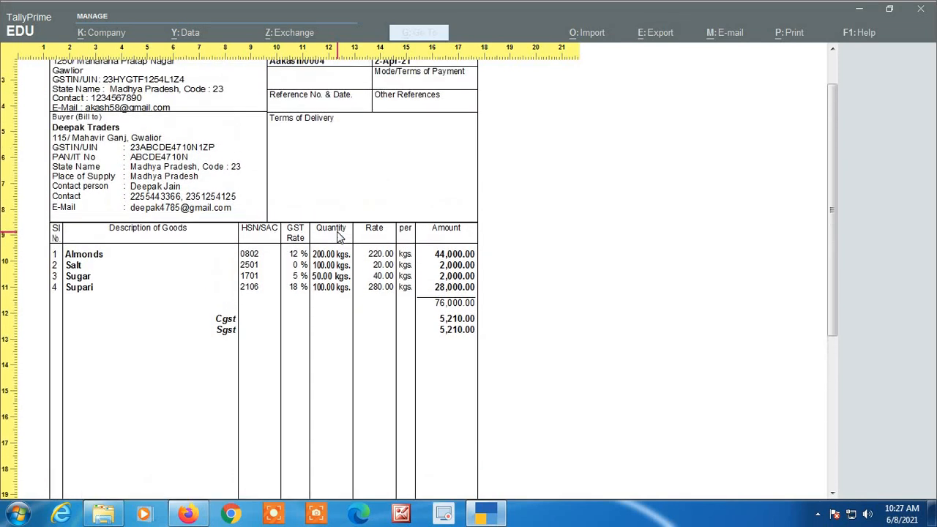
scroll(129, 130, up, 1)
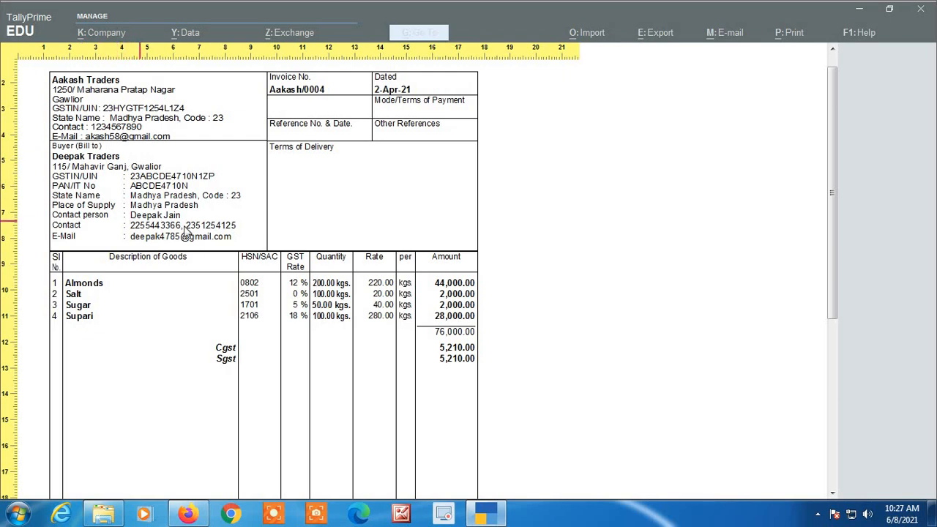
scroll(317, 230, up, 2)
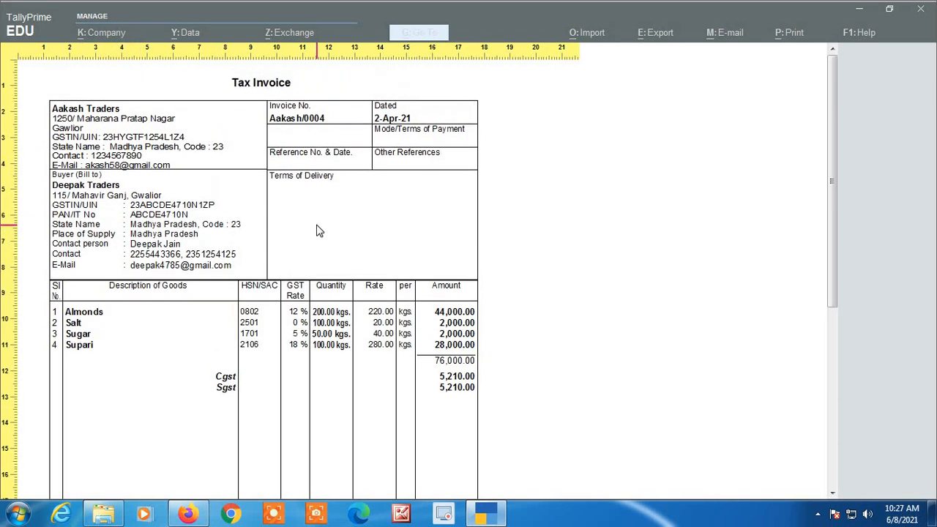
scroll(316, 230, down, 2)
scroll(312, 230, up, 2)
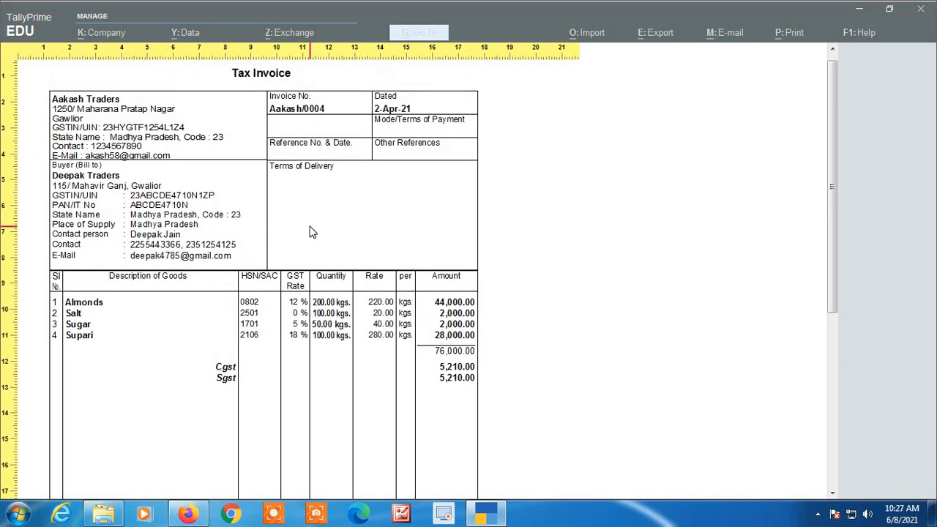
scroll(311, 232, down, 2)
scroll(311, 237, down, 4)
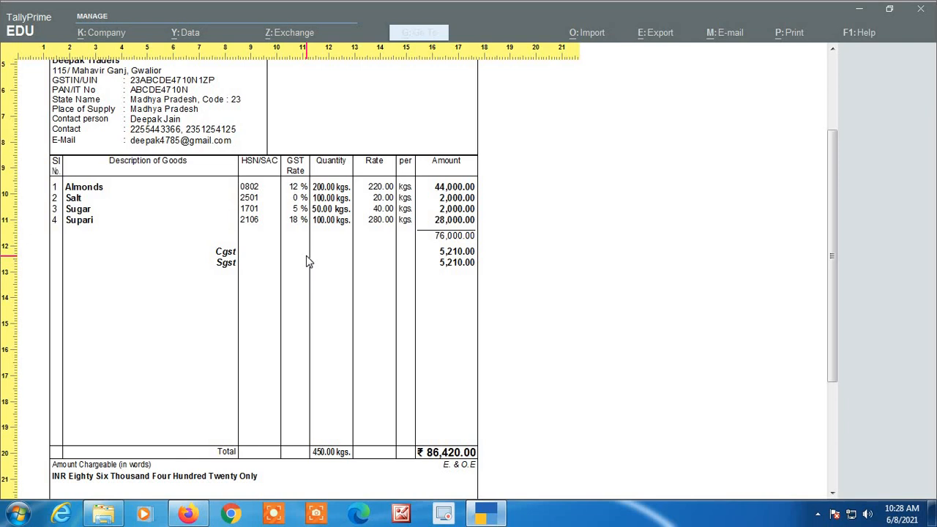
scroll(307, 262, up, 1)
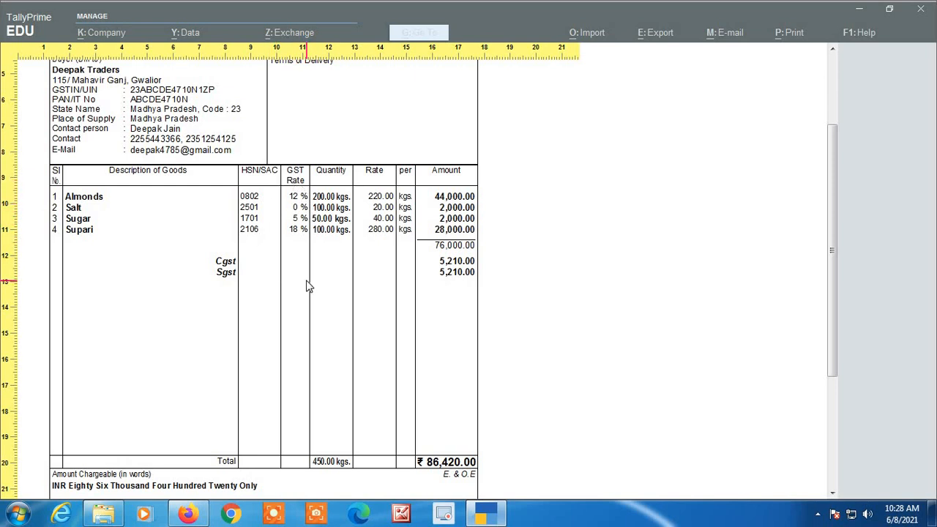
scroll(308, 287, up, 5)
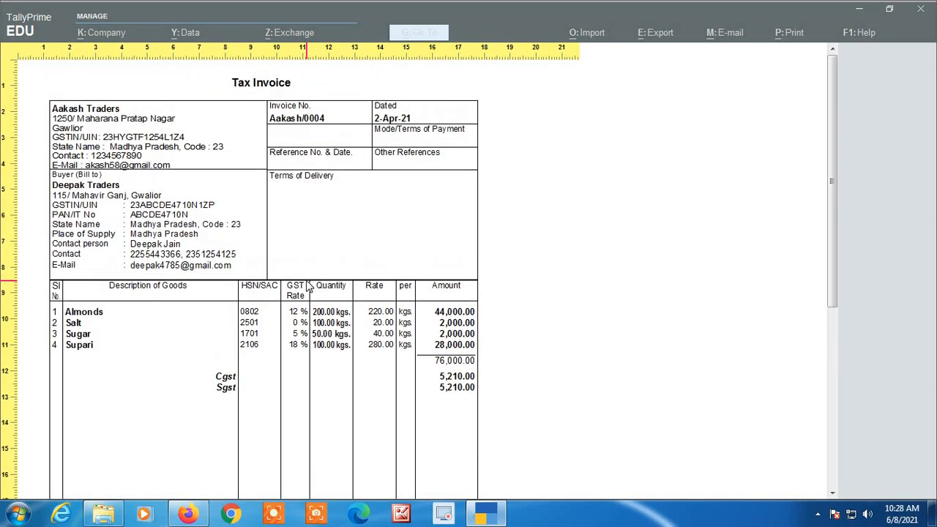